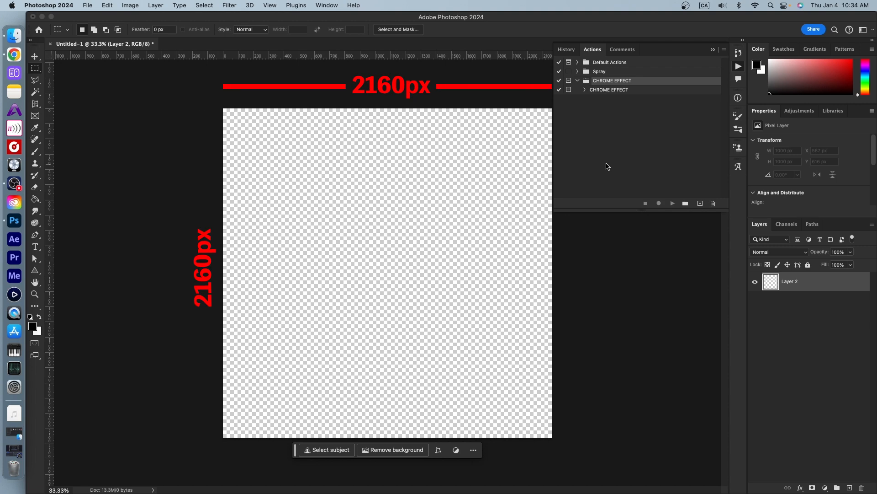
- Set the foreground colour to 50% brightness grey and stamp one 1000 px Brush circle near the centre of the canvas
click(33, 327)
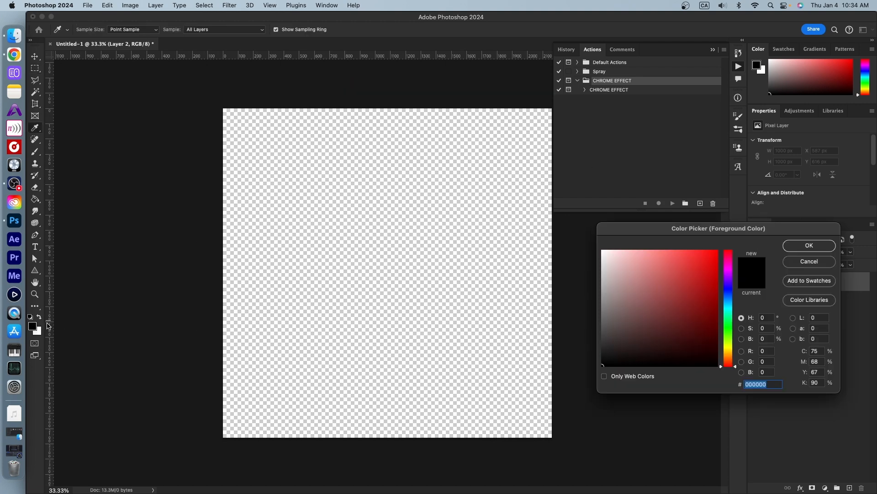
click(766, 339)
text(50)
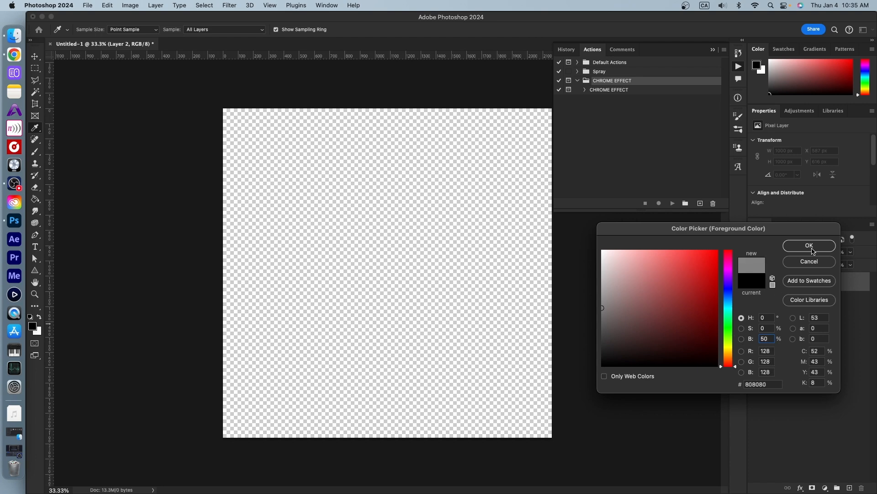
click(816, 245)
key(b)
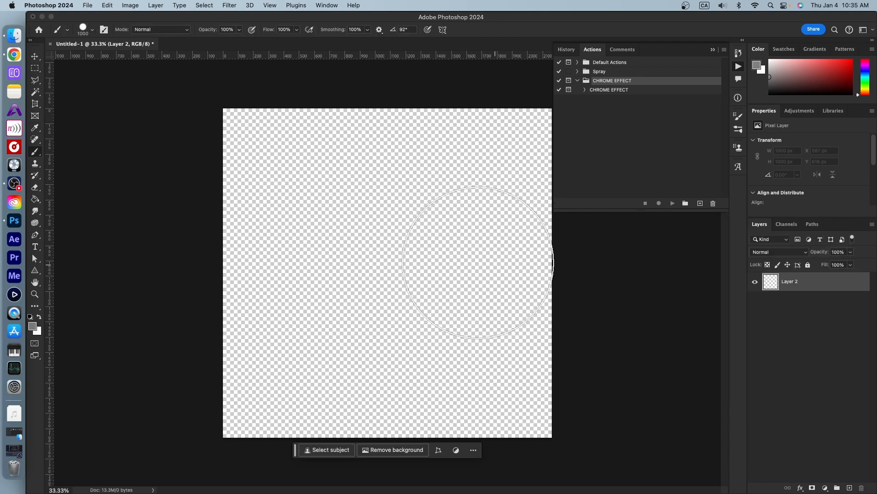
click(386, 277)
- Erase a 600 px bite from the circle's upper-right edge and a 200 px round hole in its lower-right part
key(e)
key(bracketright)
key(bracketright)
key(bracketright)
key(bracketright)
key(bracketright)
key(bracketright)
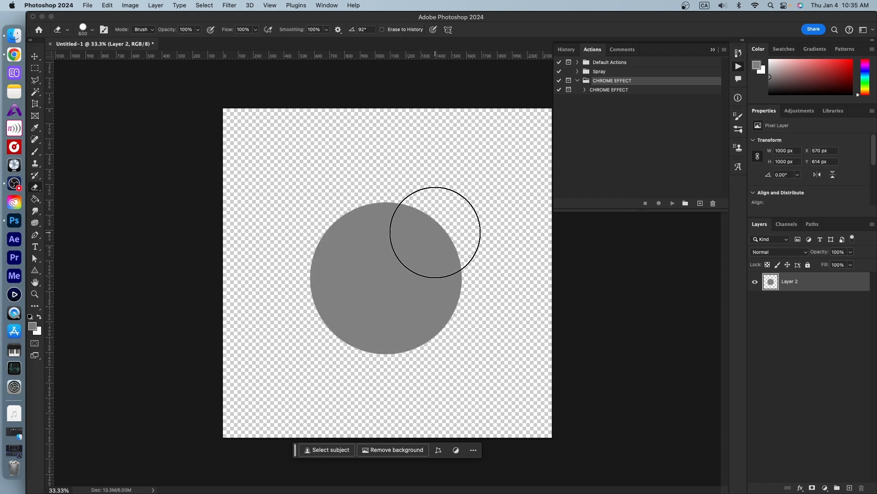
click(427, 238)
key(bracketleft)
key(bracketleft)
key(bracketleft)
key(bracketleft)
click(423, 312)
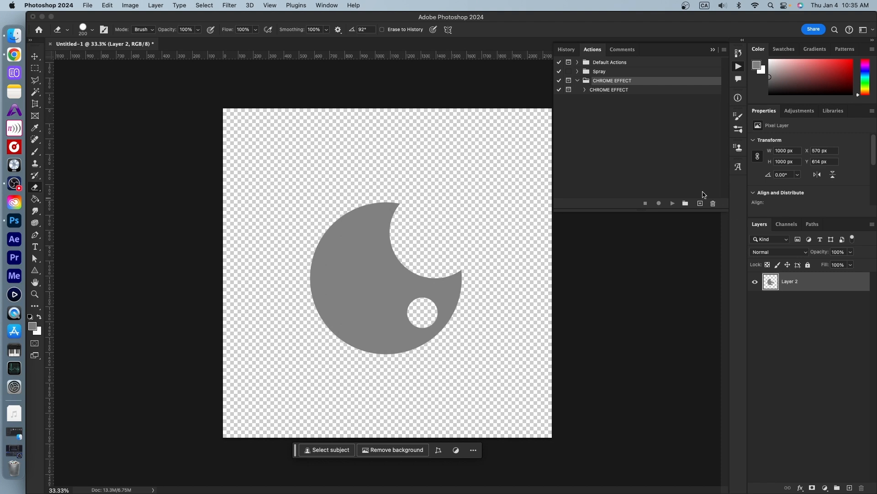
- Run the CHROME EFFECT action on the shape, setting its Hue/Saturation adjustment to Hue -124 and Saturation -30
click(603, 91)
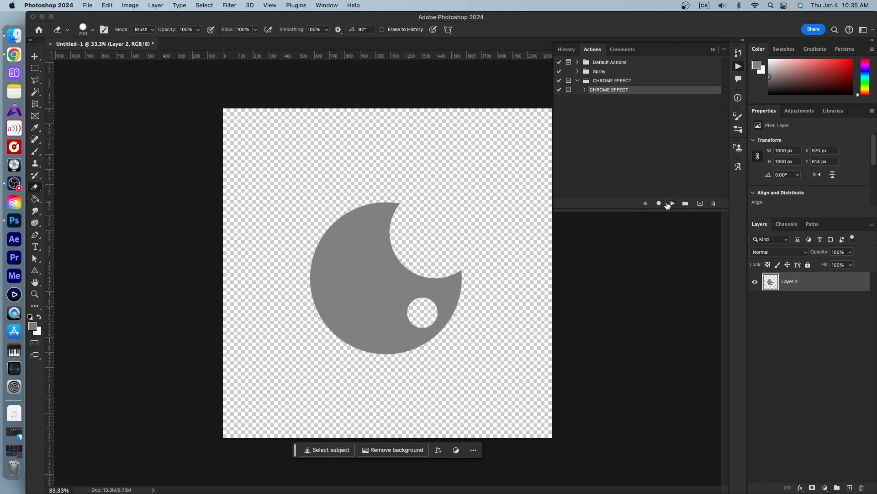
click(672, 204)
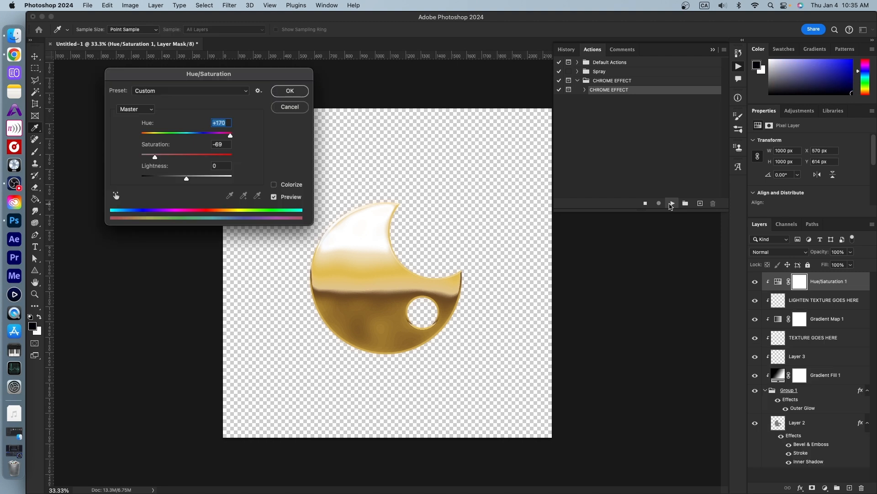
drag(230, 136, 175, 156)
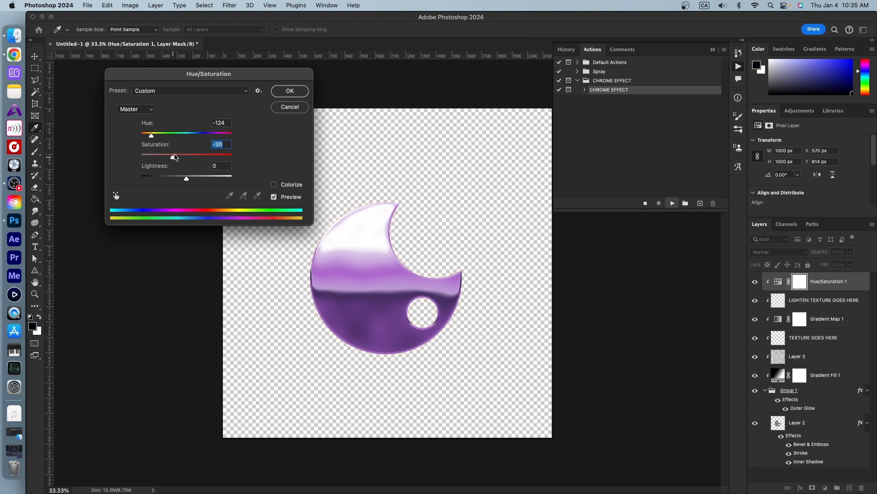
click(287, 90)
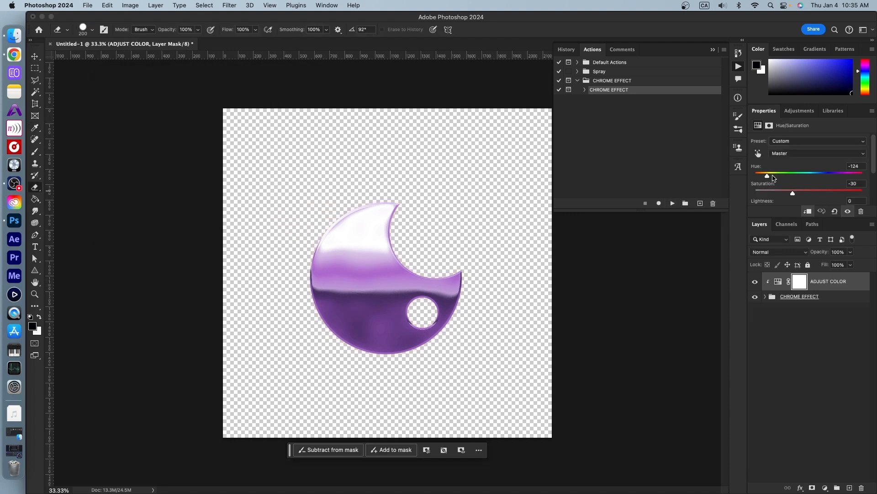
- Recolour the chrome through the ADJUST COLOR layer with Hue +153 and Saturation -64
drag(767, 177, 857, 178)
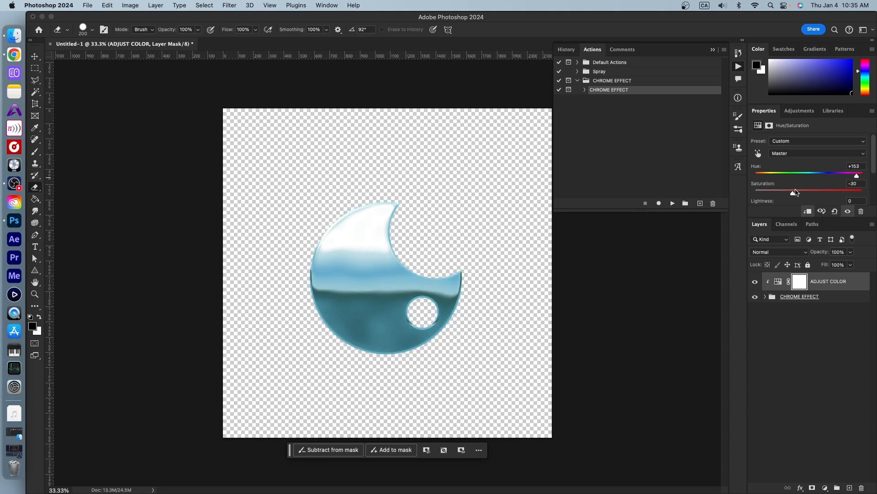
drag(795, 194, 773, 196)
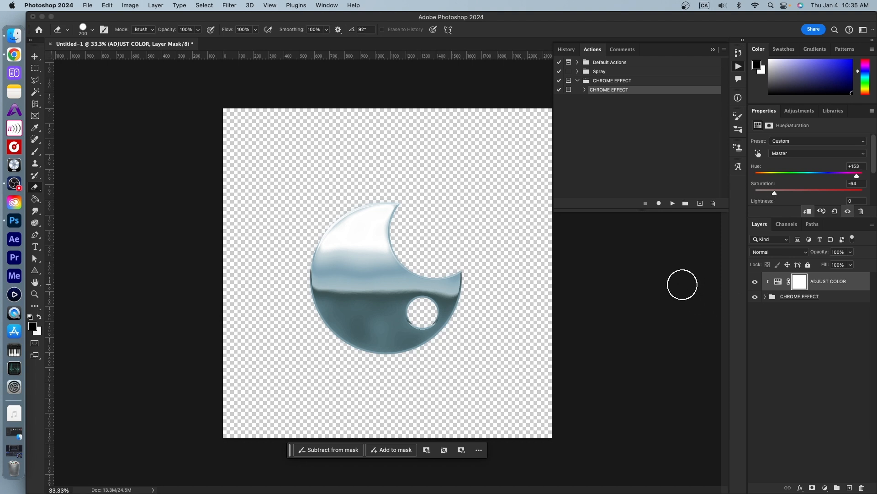
- Inside the CHROME EFFECT group, set Layer 2's Bevel & Emboss size to 20 px and its Stroke size to 20 px
click(765, 297)
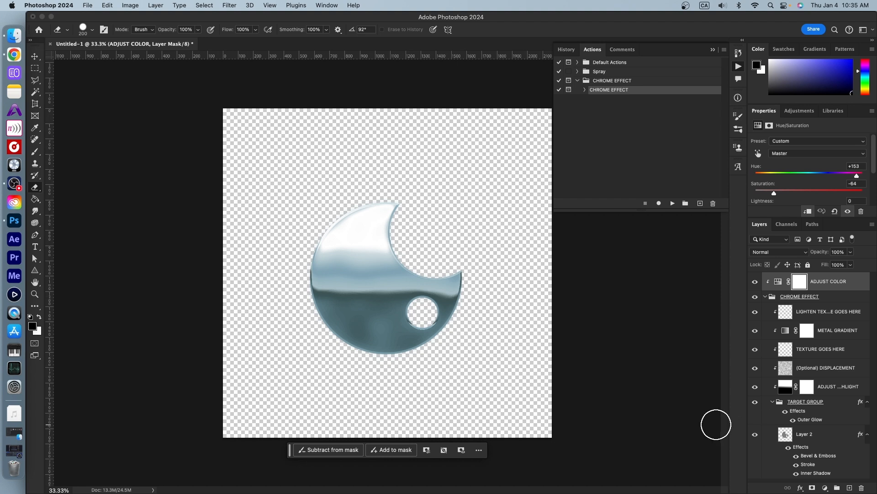
click(791, 436)
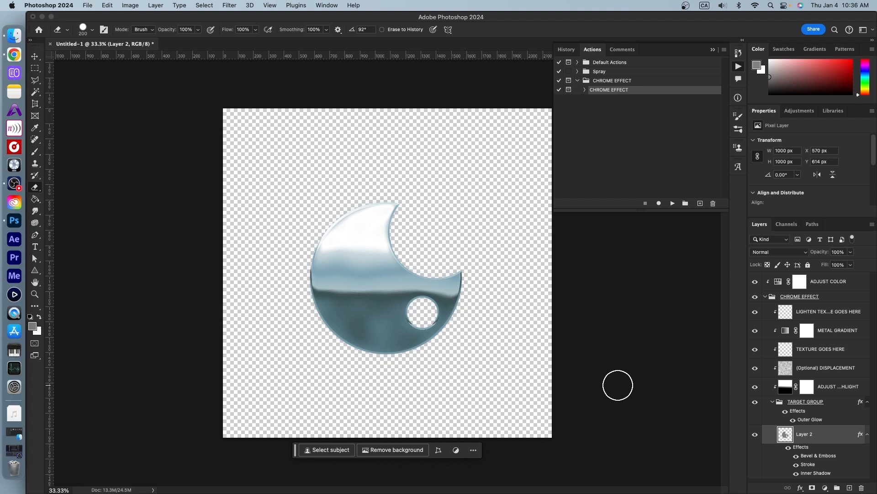
double_click(788, 435)
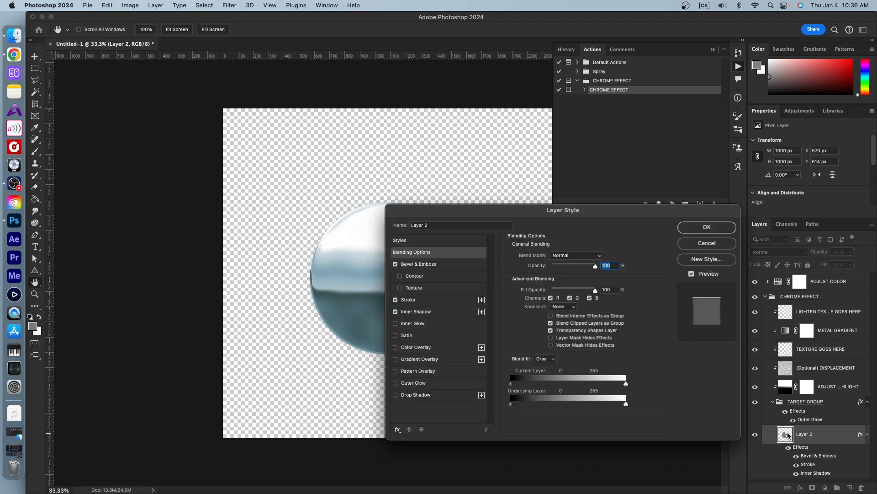
click(422, 265)
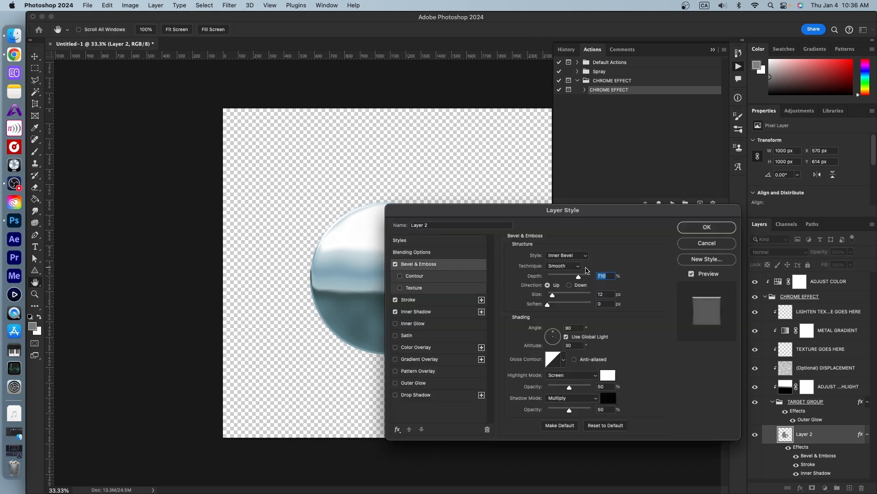
click(605, 294)
text(20)
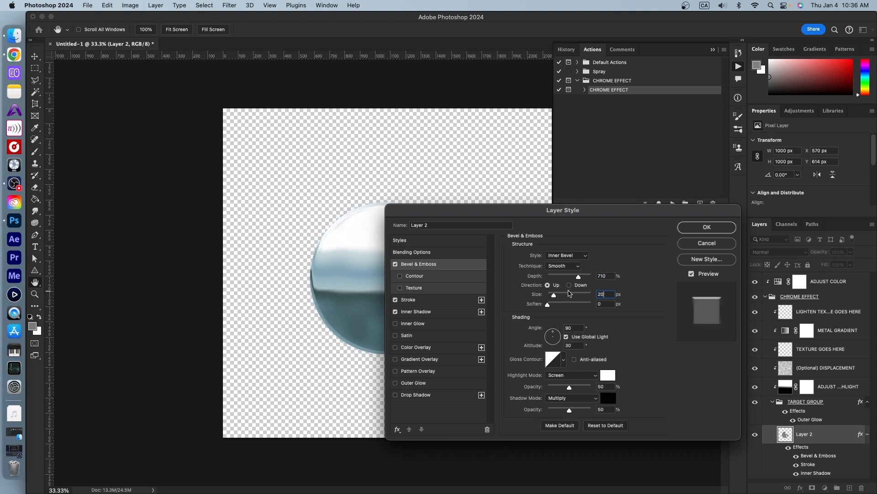
click(406, 300)
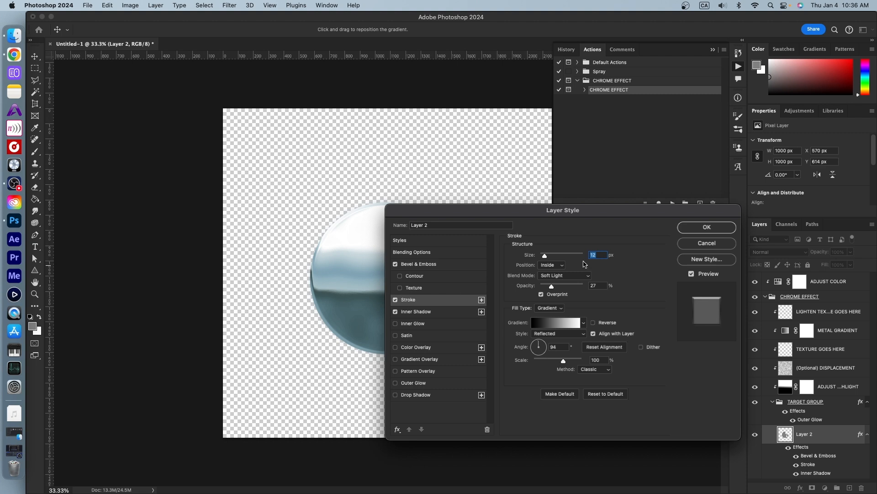
text(20)
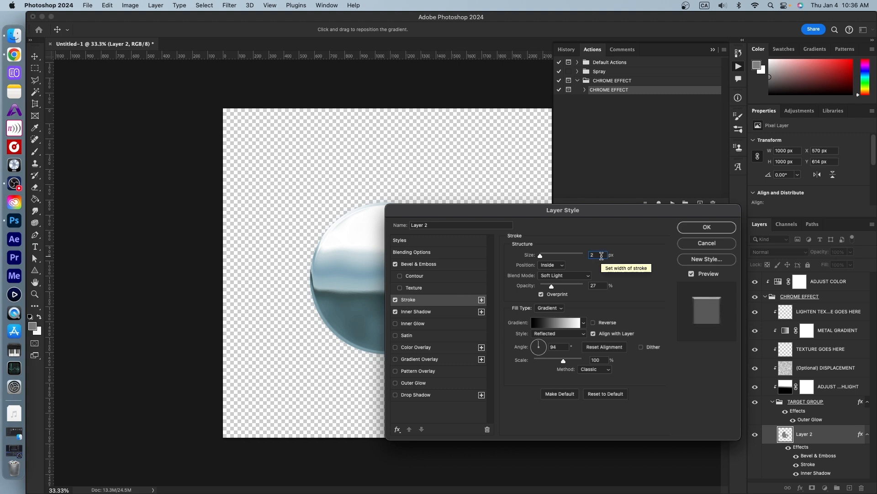
click(699, 224)
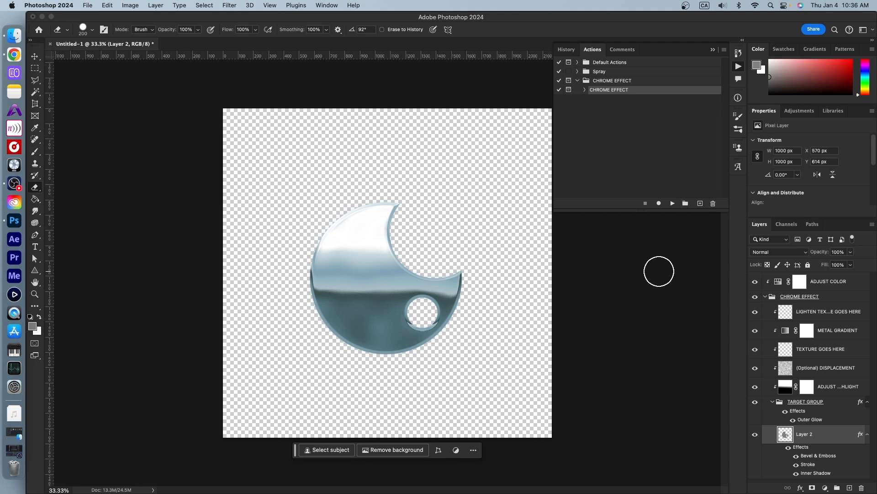
- Try an Outer Glow opacity of 0% on TARGET GROUP and discard the change
click(782, 402)
double_click(782, 403)
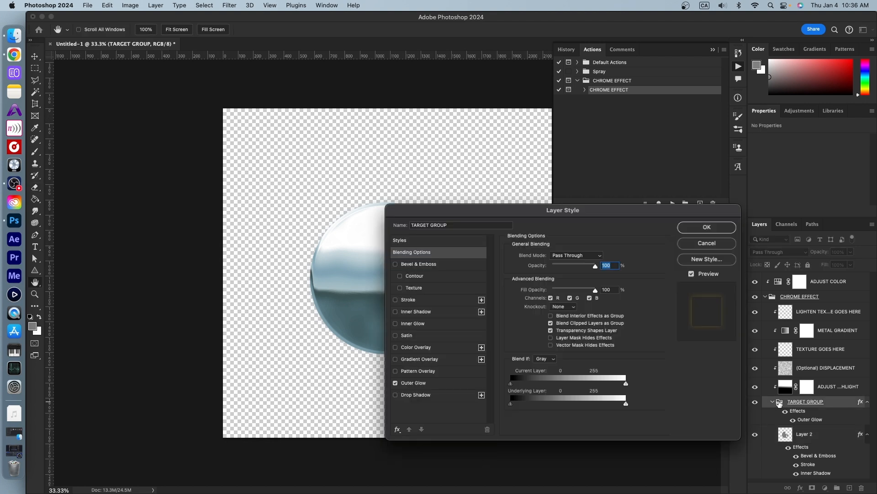
click(414, 384)
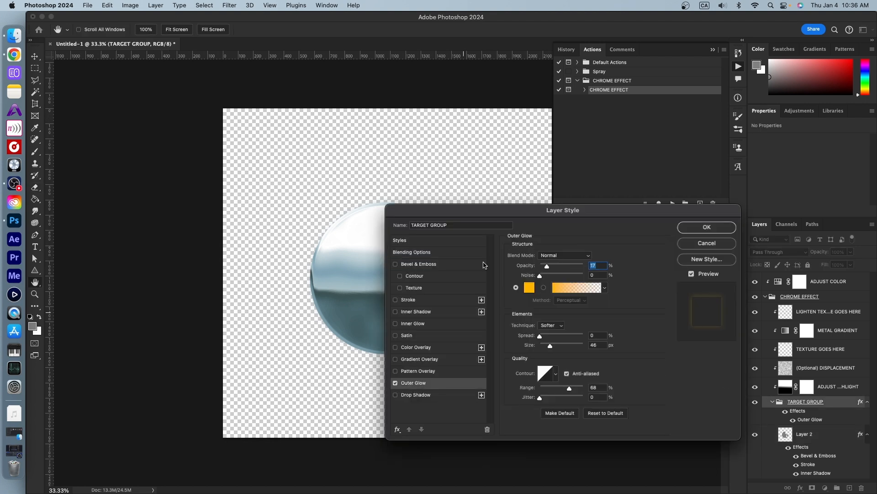
drag(515, 215, 608, 171)
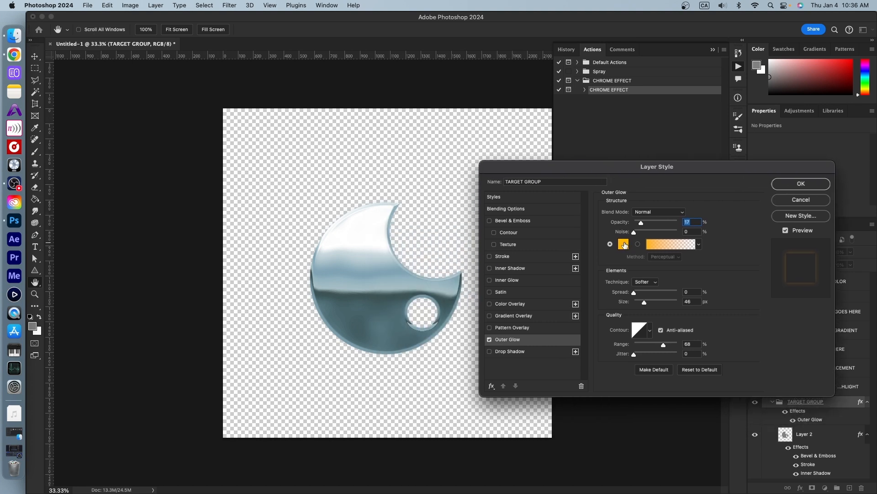
drag(642, 226, 627, 228)
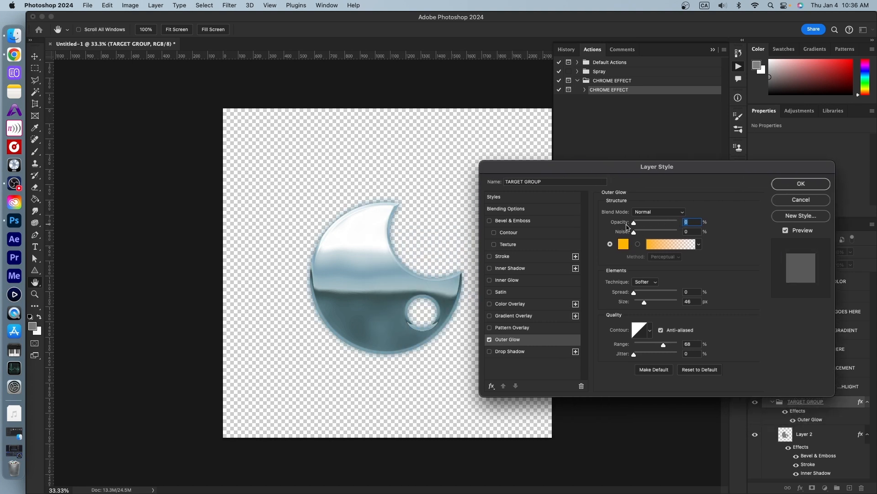
click(778, 202)
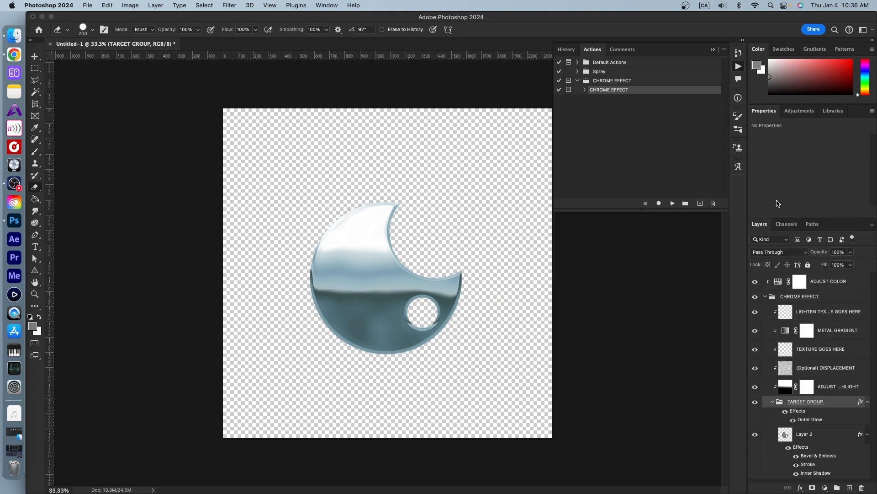
- Paint a wavy black stroke across the shape's middle on the ADJUST SHADOW/HIGHLIGHT layer with a softened 250 px brush
click(785, 389)
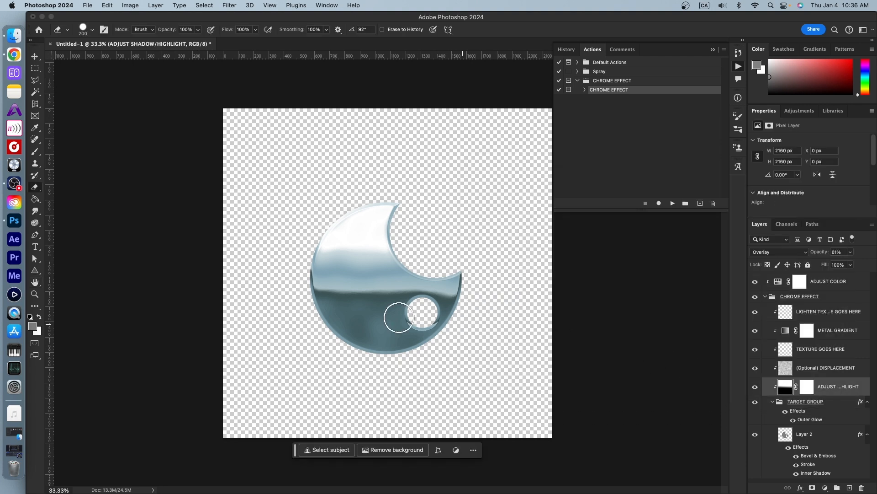
key(b)
key(bracketleft)
key(bracketleft)
key(bracketleft)
key(bracketleft)
key(bracketleft)
key(bracketleft)
key(bracketleft)
key(bracketleft)
click(31, 317)
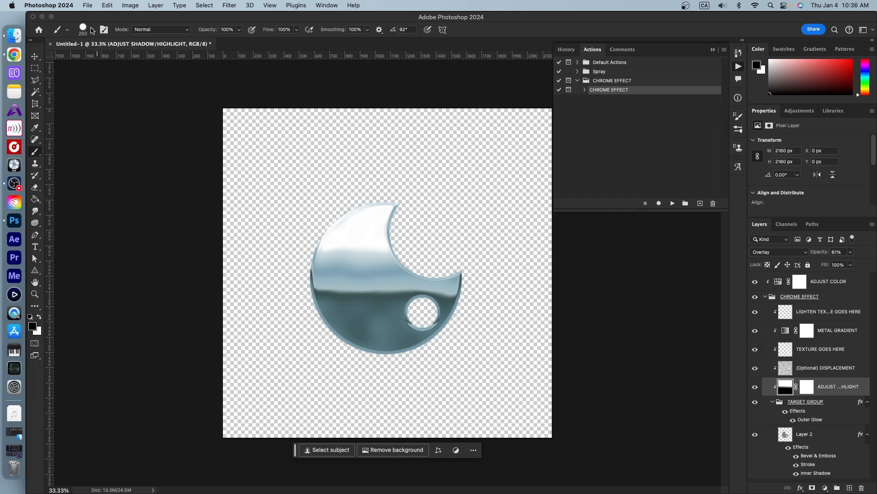
click(92, 30)
drag(96, 79, 78, 79)
click(127, 319)
mouse_move(317, 302)
mouse_down()
mouse_move(442, 305)
mouse_move(466, 301)
mouse_move(488, 270)
mouse_up()
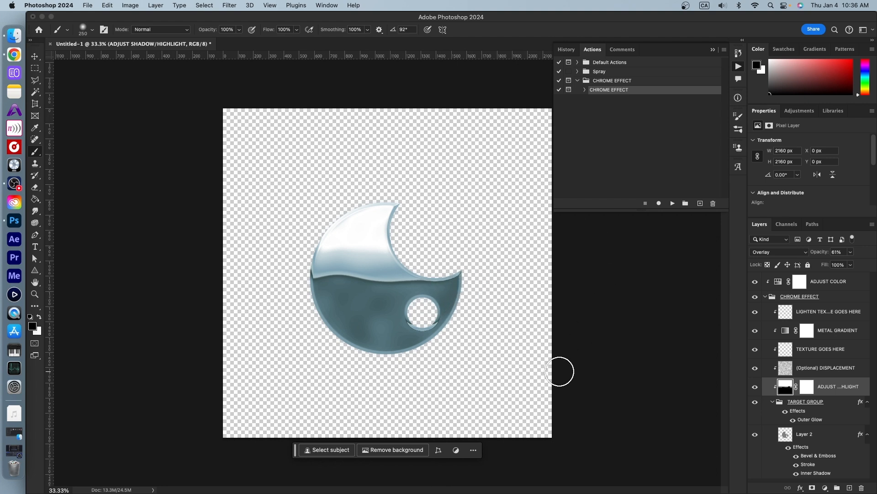
- Compare the chrome shape with the (Optional) DISPLACEMENT layer hidden and shown
click(788, 369)
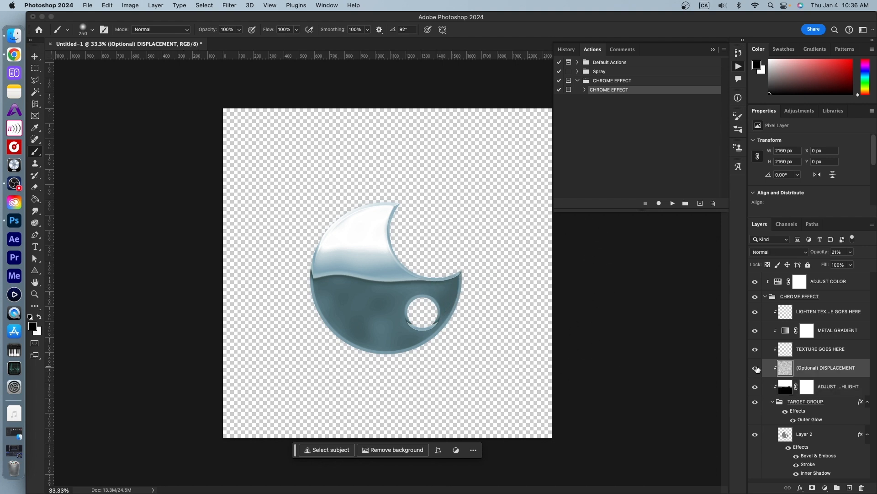
click(756, 369)
click(756, 368)
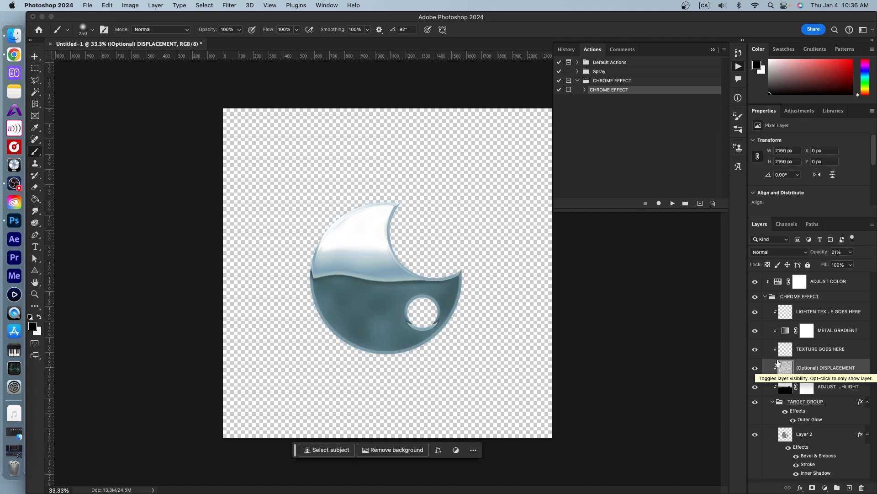
- Place crackedpaint.jpg from the Doffu Textures folder in Finder into the TEXTURE GOES HERE layer and set its opacity to 8%
click(813, 349)
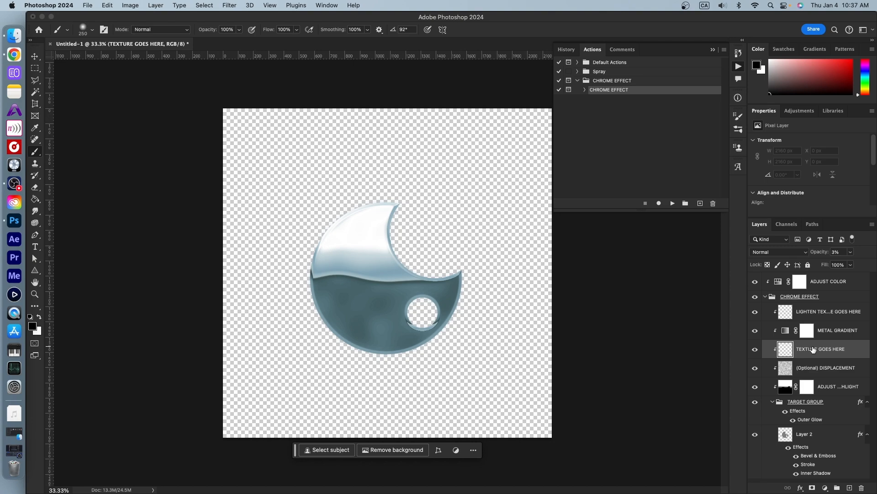
key(ctrl+Up)
click(153, 145)
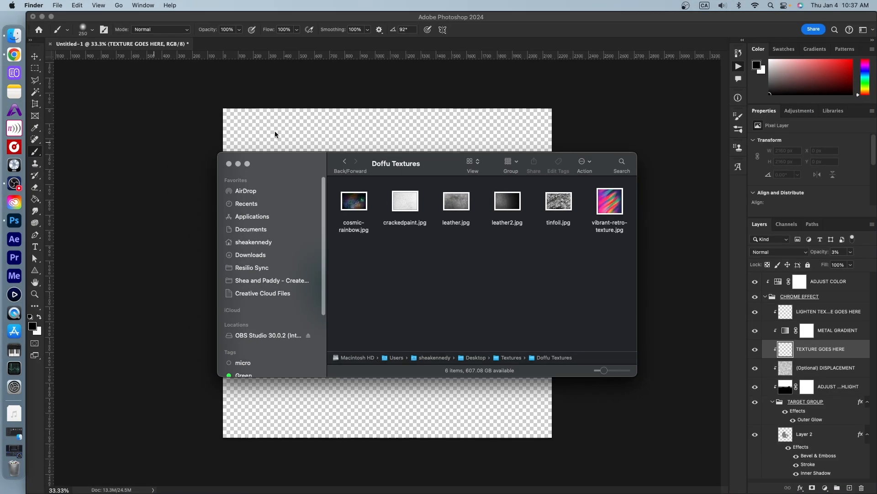
drag(399, 206, 421, 398)
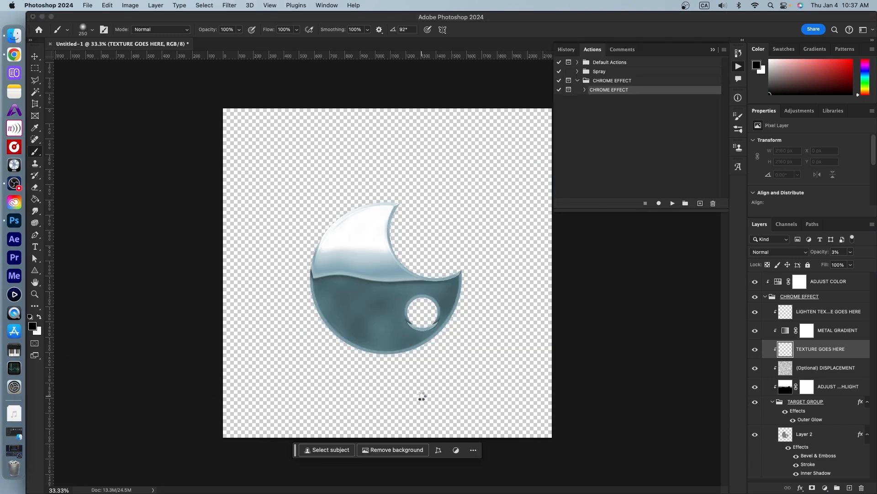
key(Return)
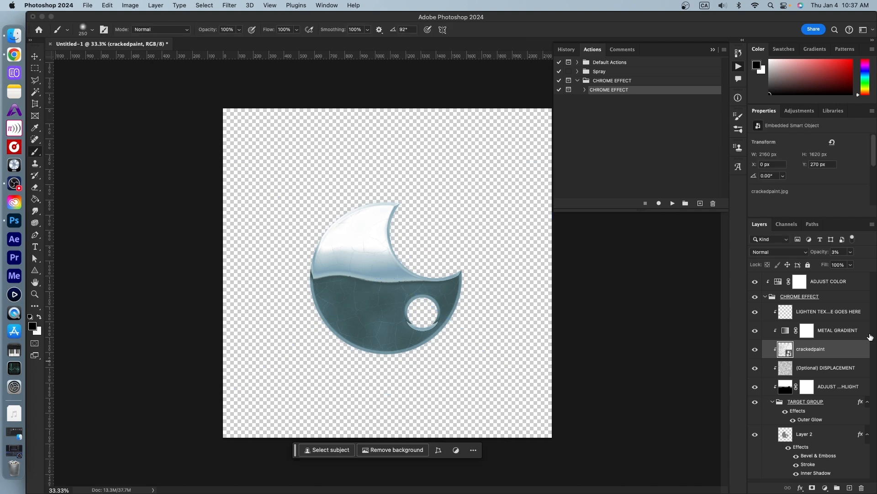
click(851, 253)
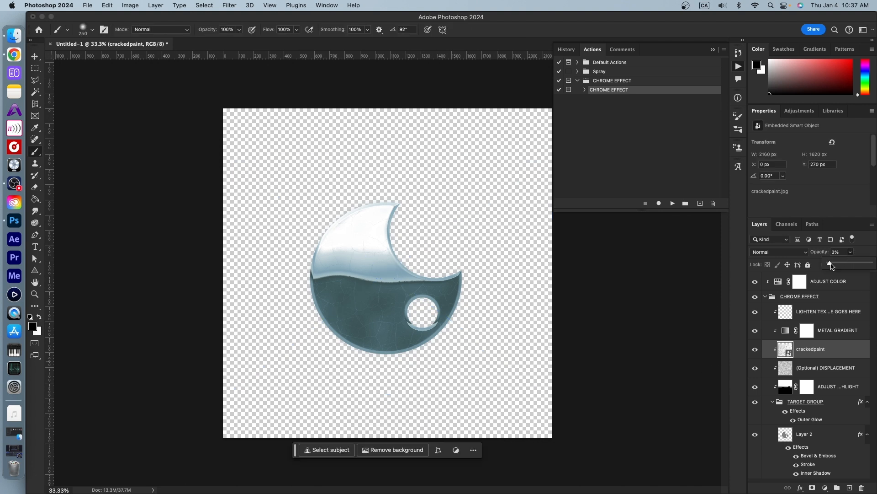
drag(831, 266, 832, 266)
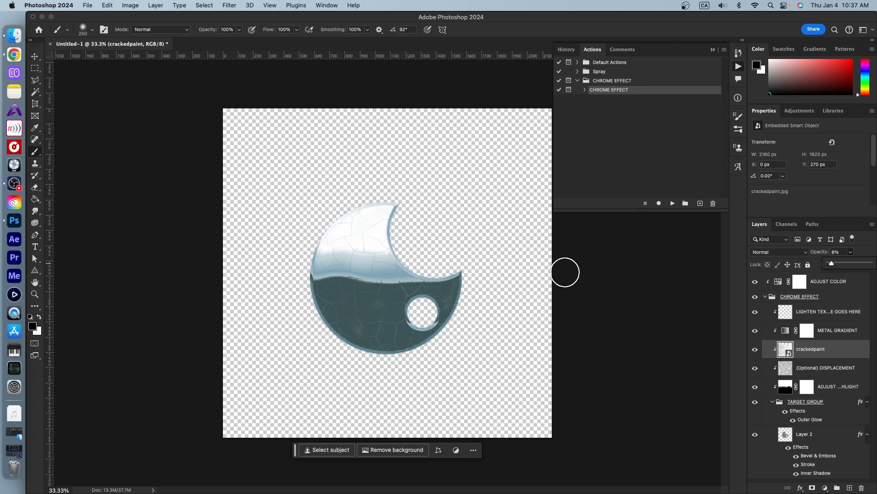
- Add a new empty clipped layer directly above the crackedpaint layer
key(super+alt+shift+n)
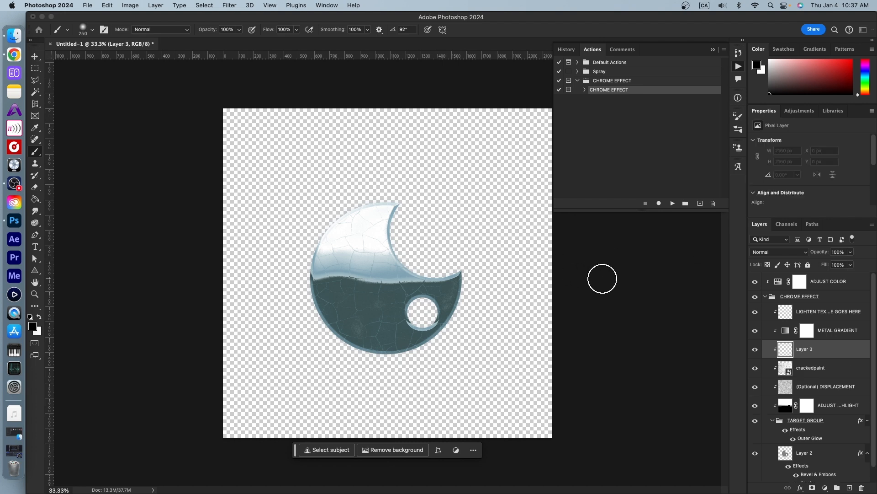
- Try reversing the METAL GRADIENT gradient map, restore its original direction, and browse the gradient presets without choosing one
click(786, 331)
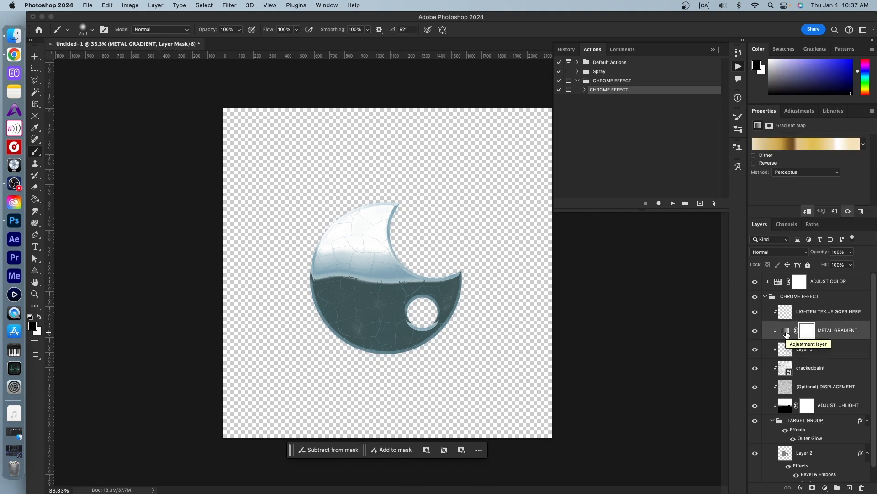
click(754, 163)
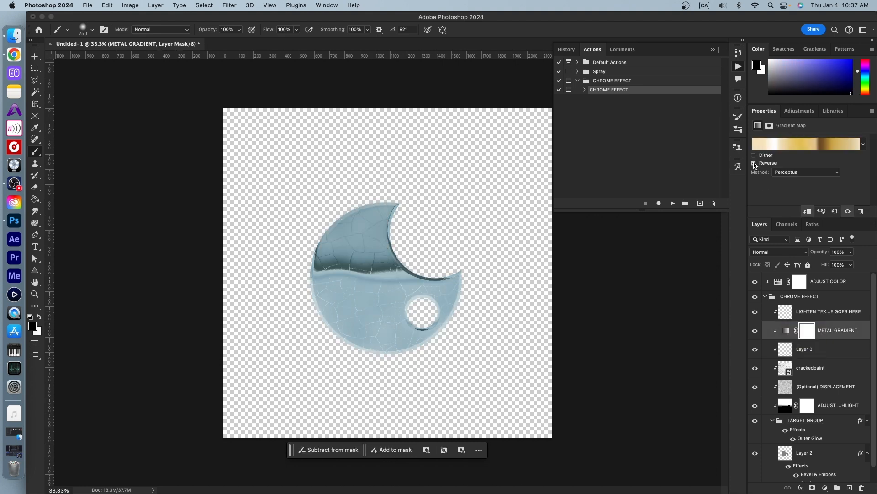
click(754, 163)
click(863, 144)
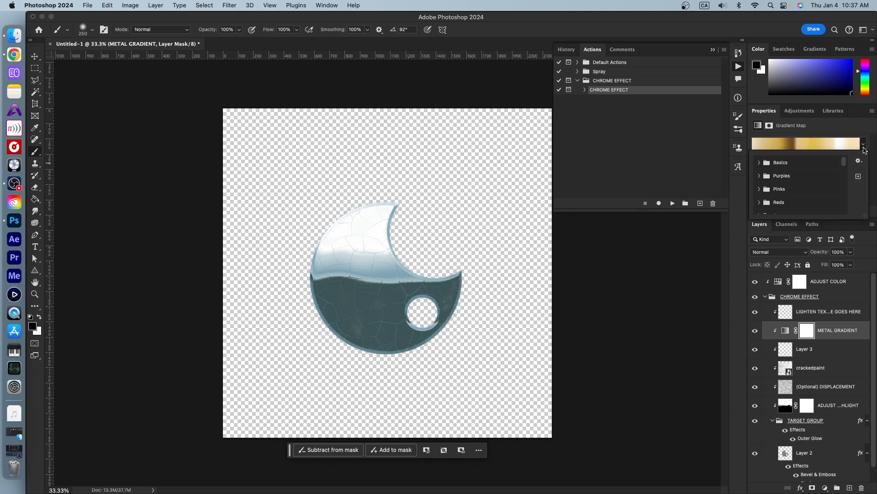
drag(844, 163, 844, 175)
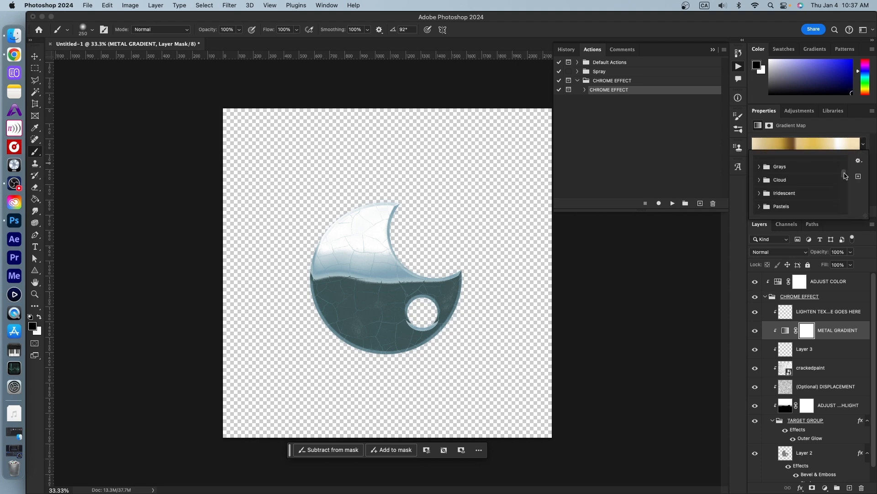
click(634, 276)
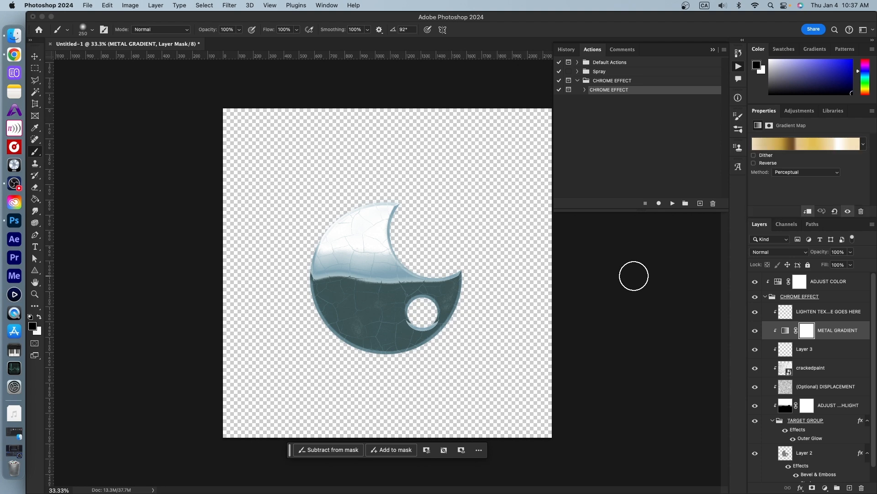
- Place cosmic-rainbow.jpg from the Doffu Textures folder in Finder into the LIGHTEN TEXTURE GOES HERE layer
click(805, 313)
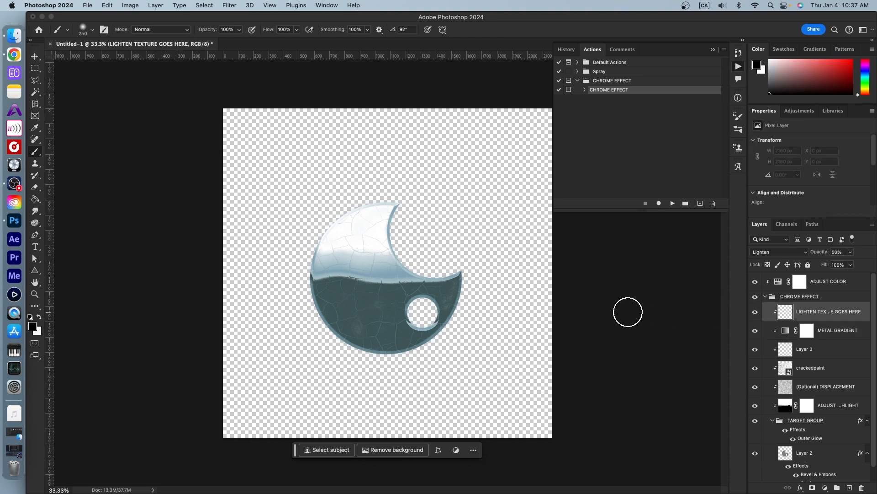
key(ctrl+Up)
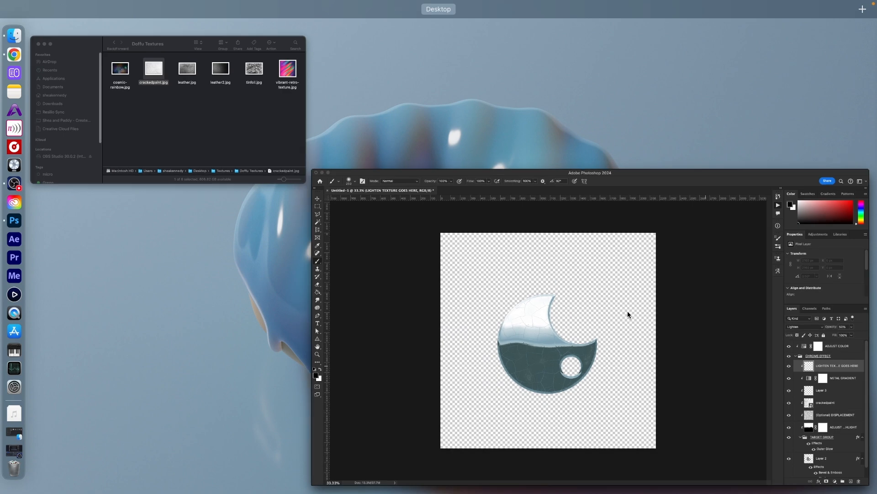
click(172, 103)
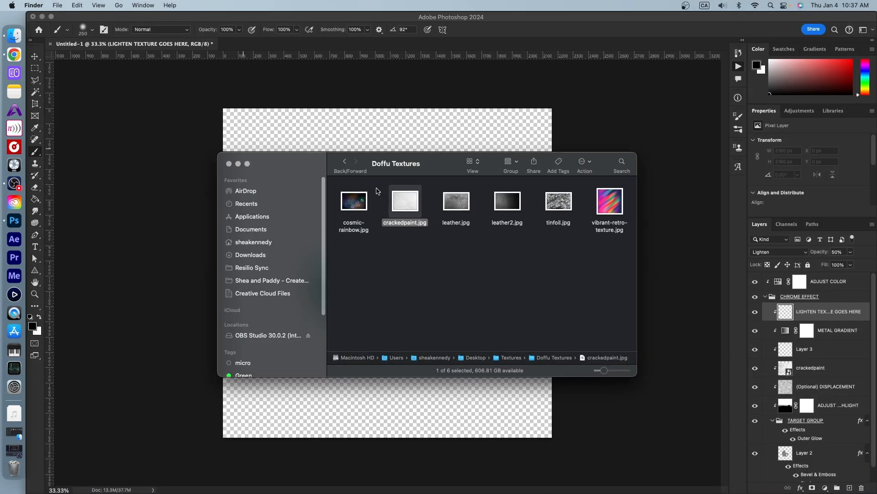
click(356, 207)
drag(356, 206, 412, 398)
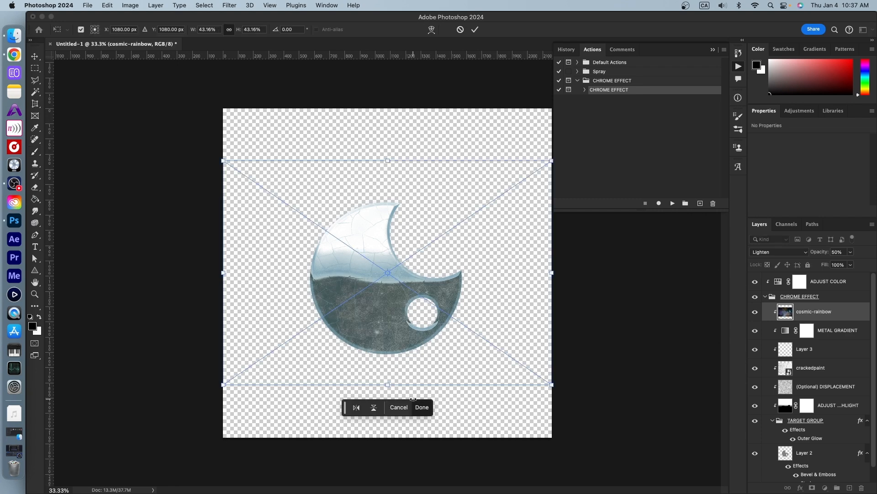
key(Return)
- Set the cosmic-rainbow layer's opacity to 41% and keep its blend mode at Lighten
click(851, 252)
drag(849, 267, 846, 269)
click(779, 252)
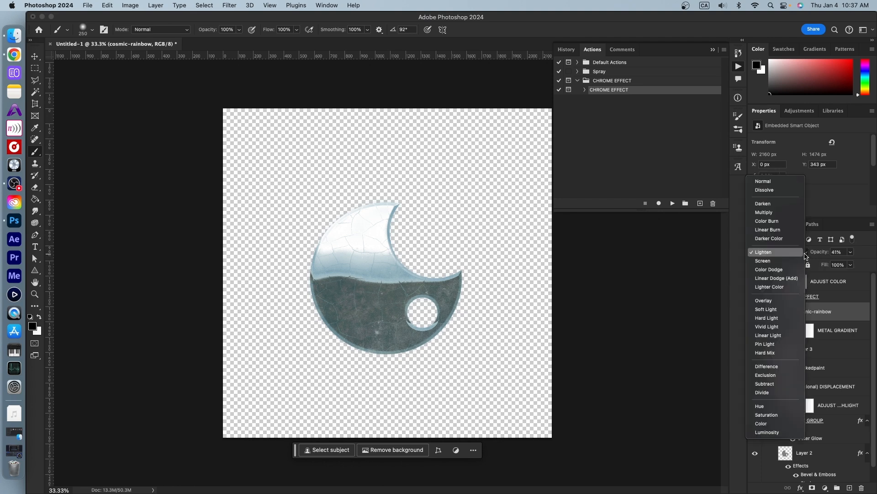
click(775, 252)
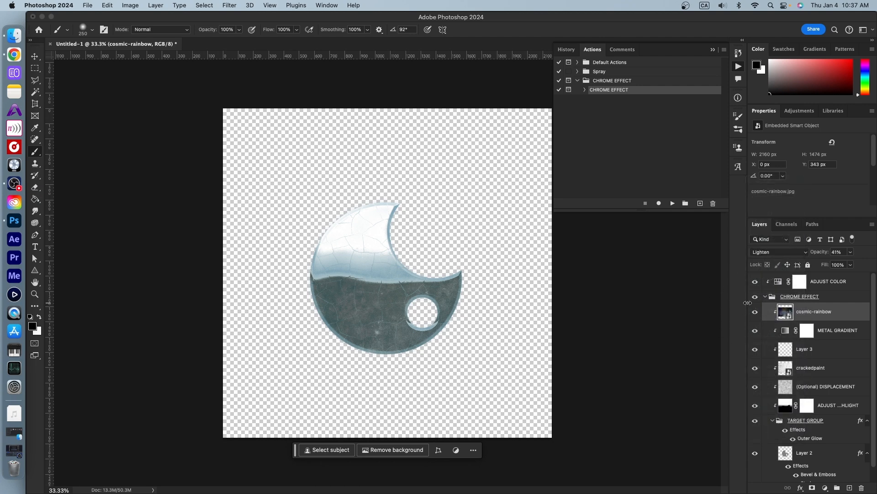
- Raise the Hue of the ADJUST COLOR Hue/Saturation layer past +134, shifting the blue chrome toward teal
click(778, 282)
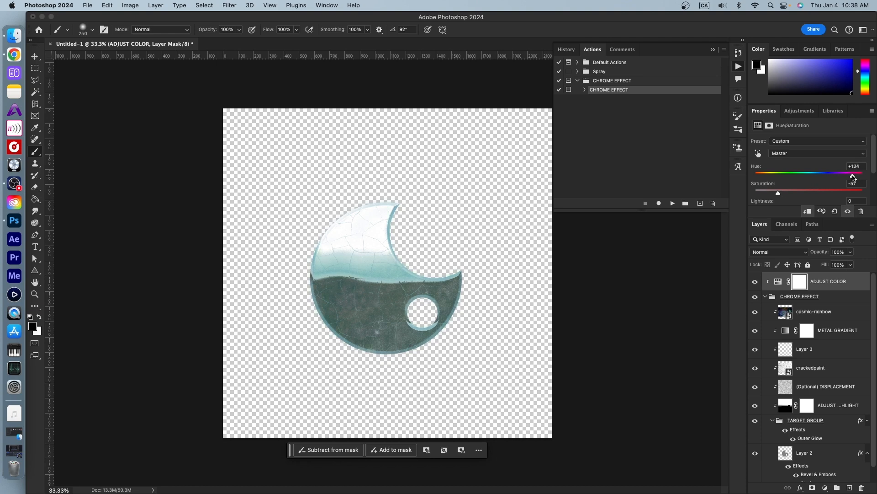
drag(854, 178, 860, 179)
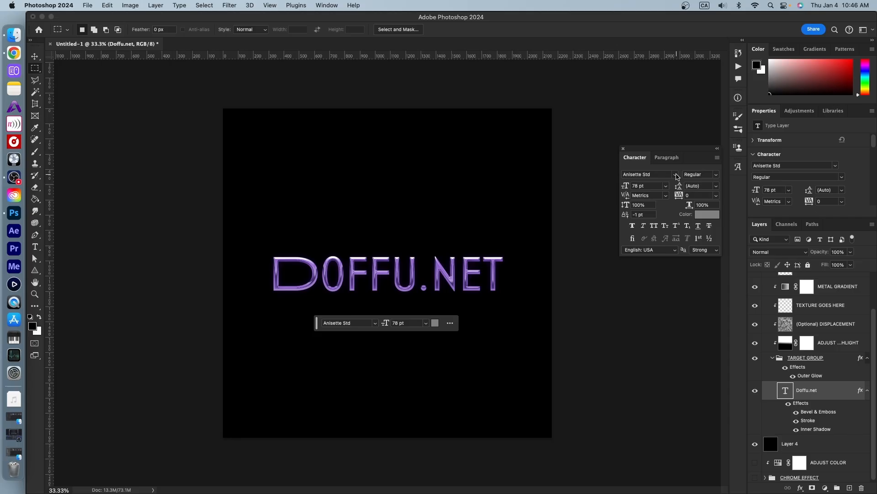
- Open the list of available fonts for the Doffu.net text layer
click(675, 174)
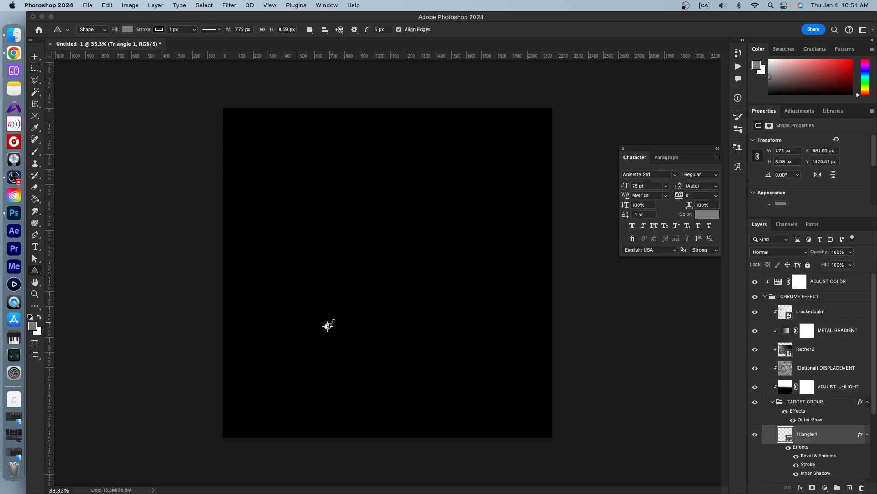
- Draw a triangle about 1005 × 564 px near the canvas centre inside TARGET GROUP and round its corners
mouse_move(329, 323)
mouse_down()
mouse_move(440, 231)
mouse_move(451, 264)
mouse_up()
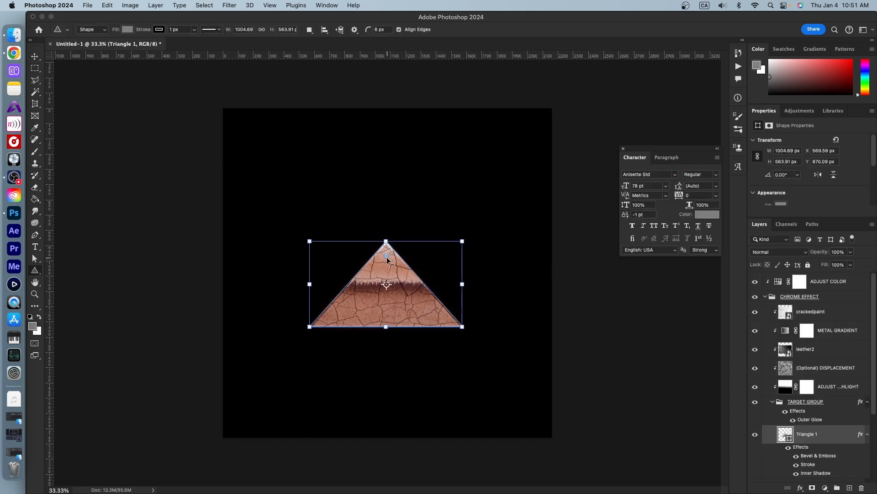
drag(387, 256, 387, 265)
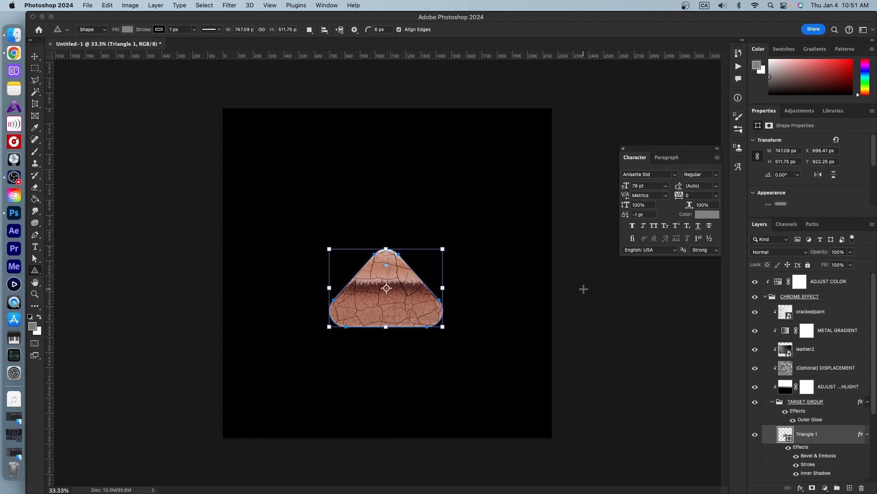